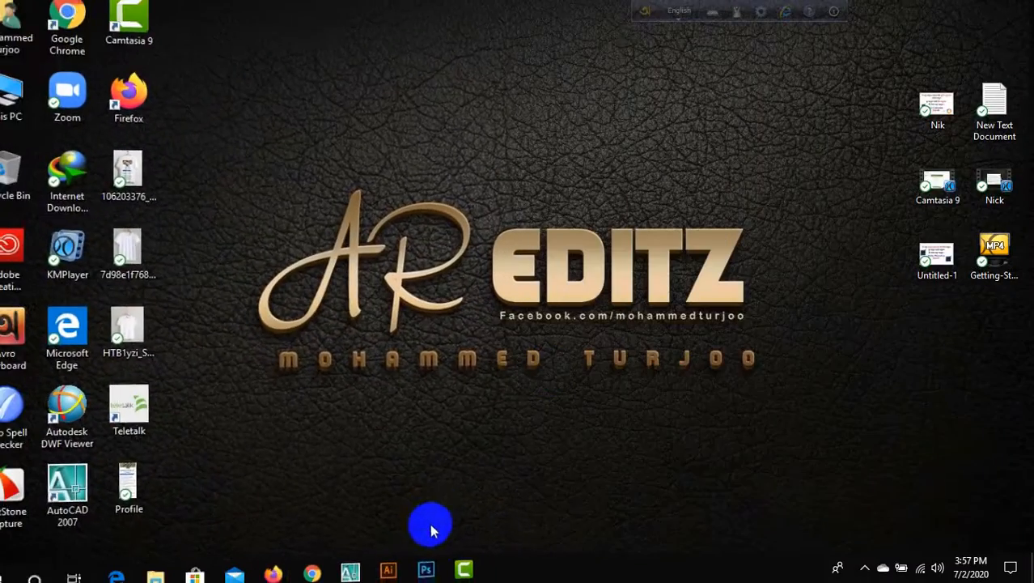
# Step: Launch Photoshop and open the white T-shirt photo 7d98e1f7688d8e9565ad3b6614c4f61a from the Desktop
pyautogui.click(430, 567)
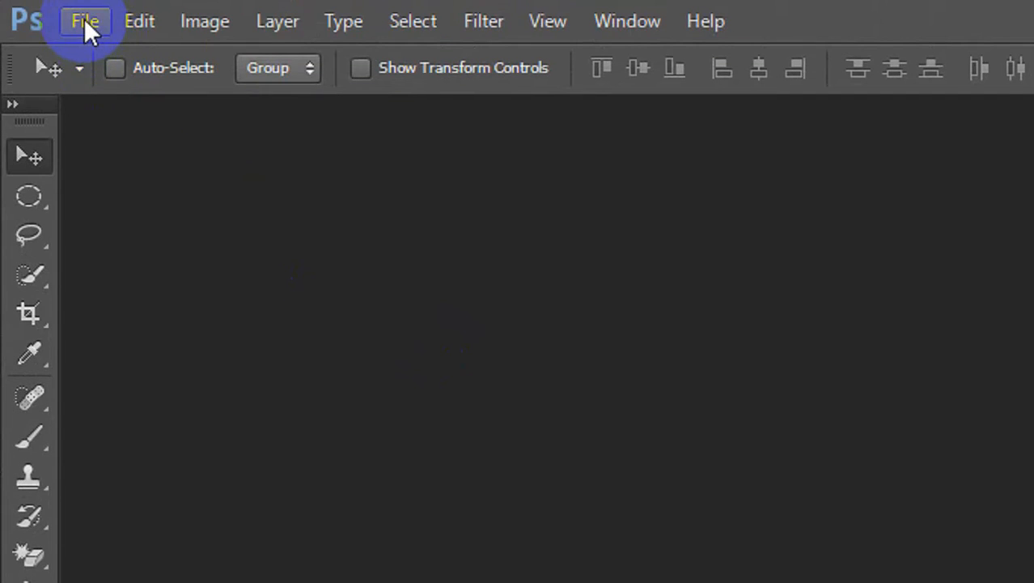
pyautogui.click(85, 21)
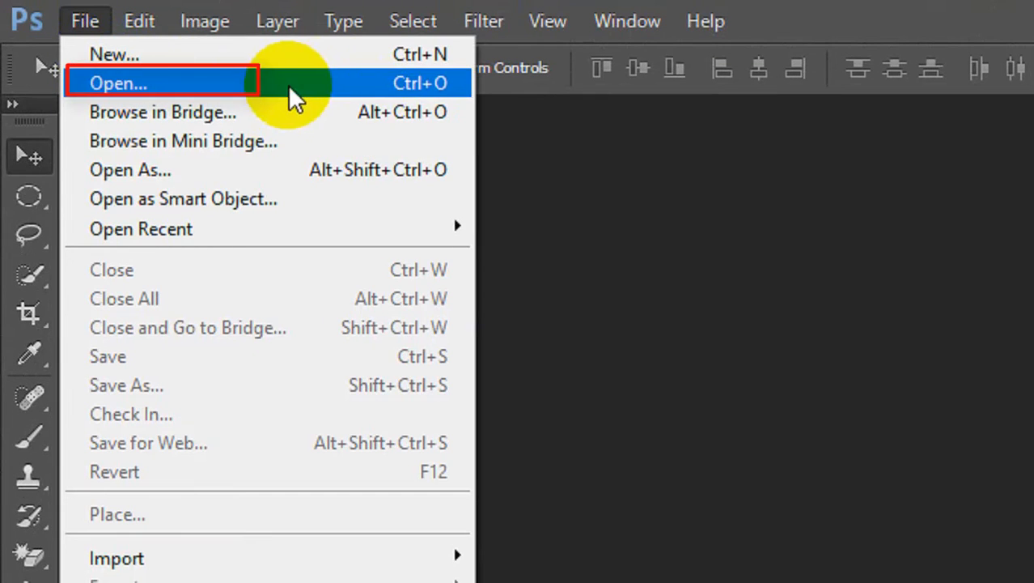
pyautogui.click(368, 89)
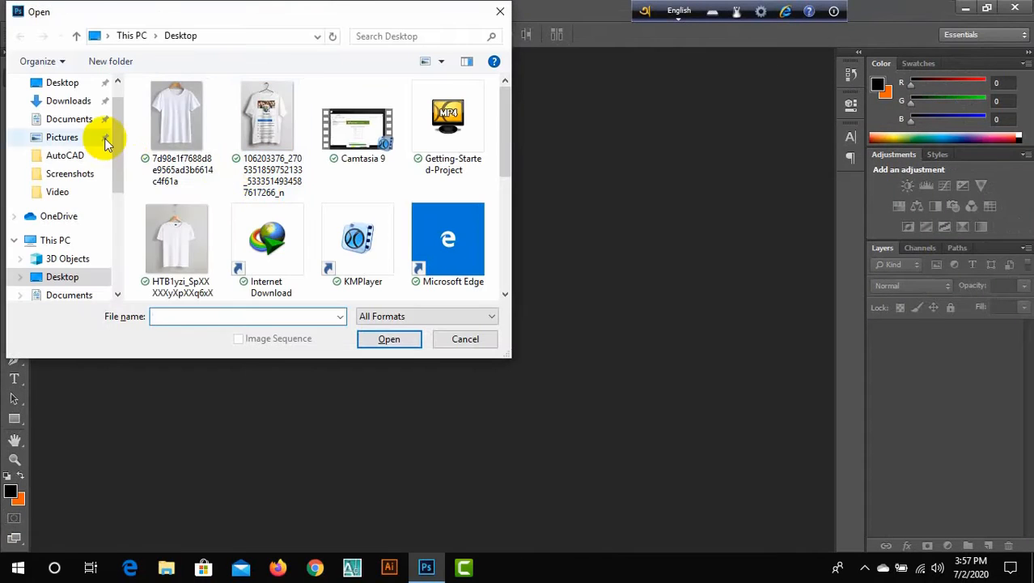
pyautogui.click(181, 136)
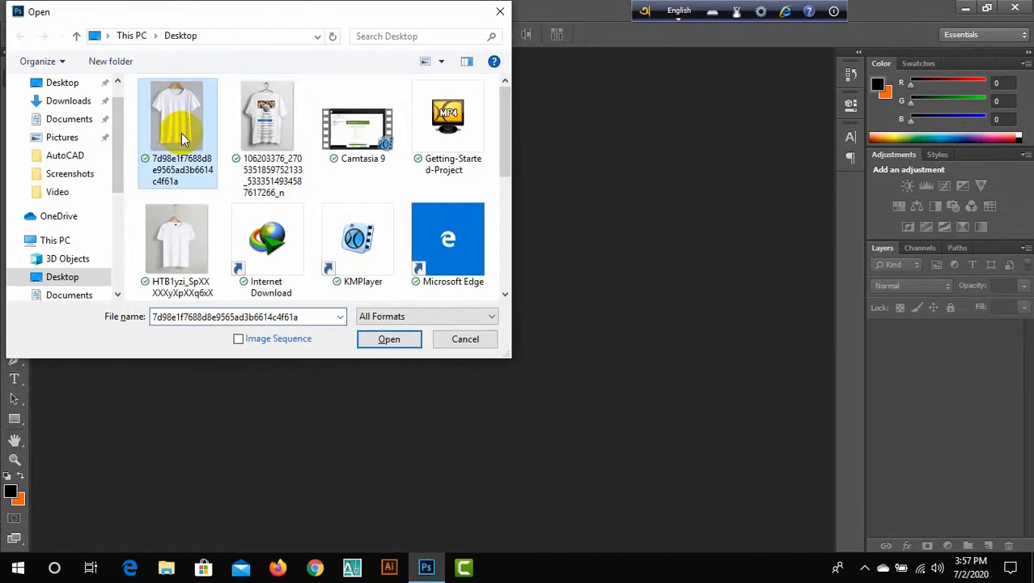
pyautogui.moveTo(506, 358); pyautogui.dragTo(776, 536)
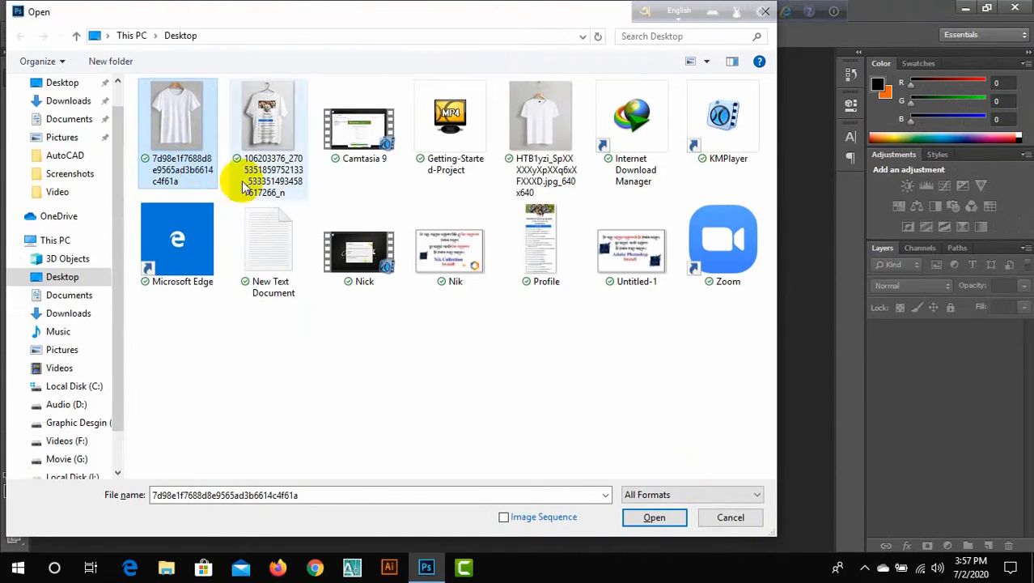
pyautogui.click(653, 518)
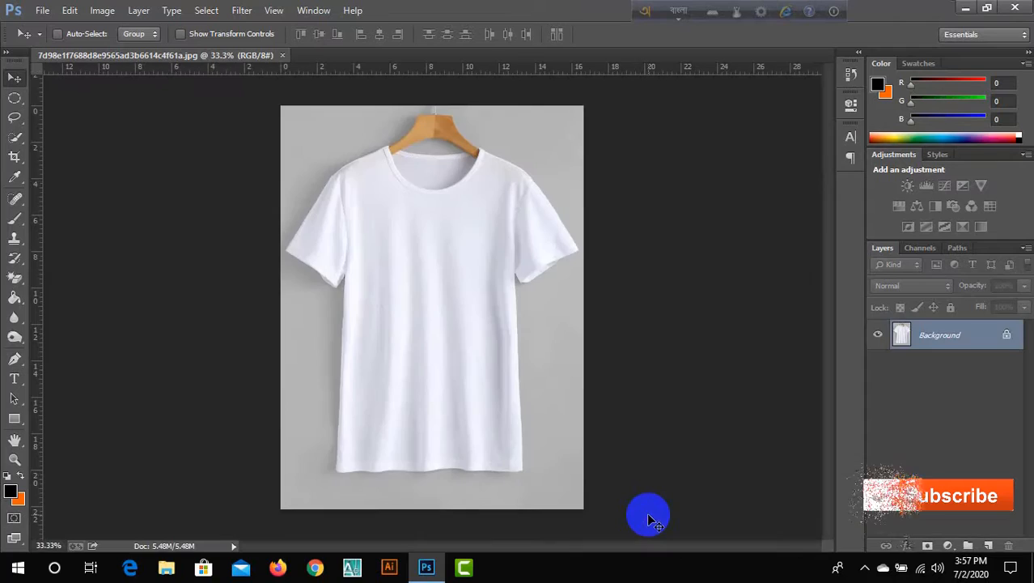
# Step: Place the Profile image from the Desktop into the T-shirt document
pyautogui.click(15, 459)
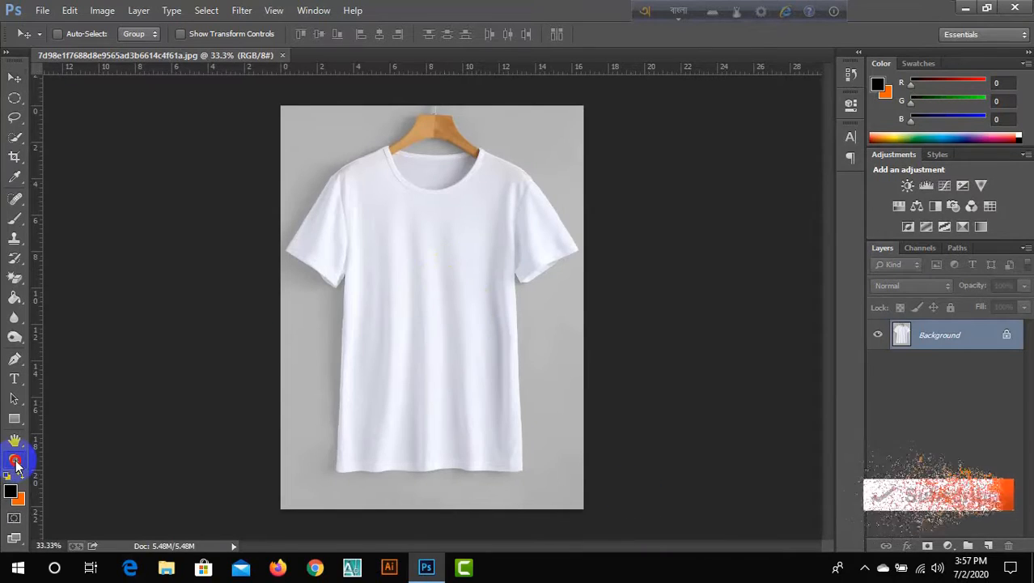
pyautogui.moveTo(439, 165); pyautogui.dragTo(440, 165)
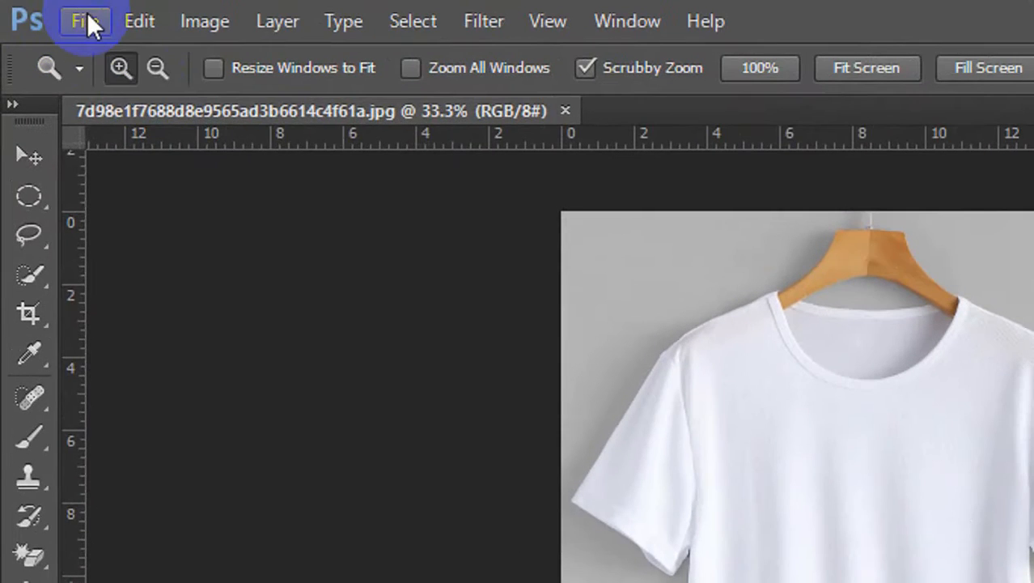
pyautogui.click(42, 11)
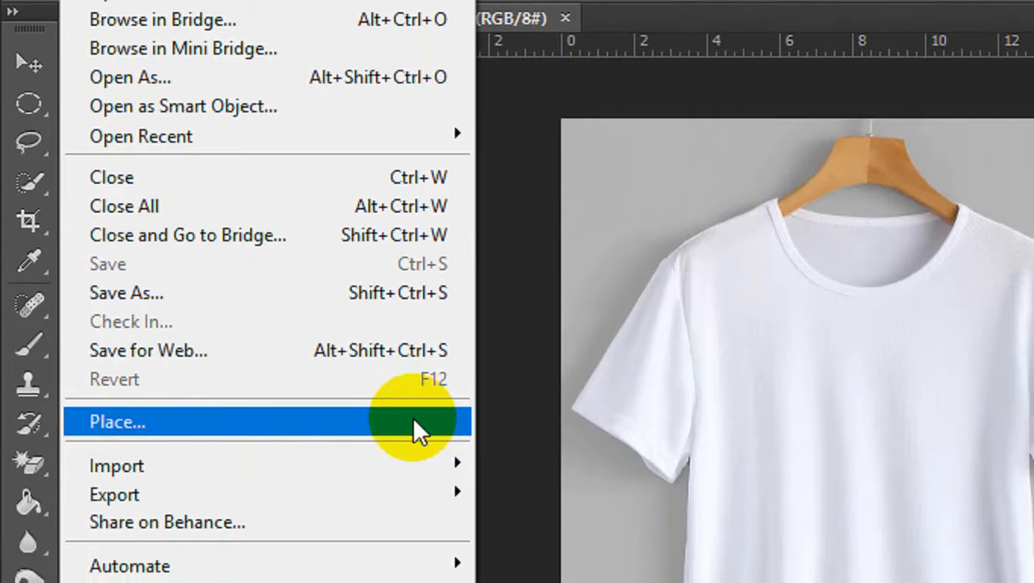
pyautogui.click(413, 419)
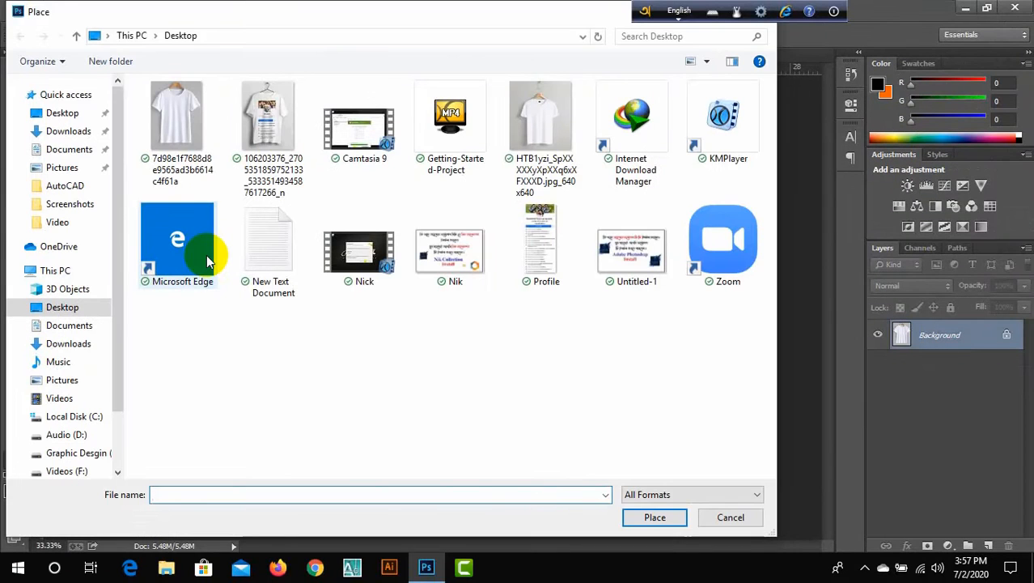
pyautogui.click(544, 271)
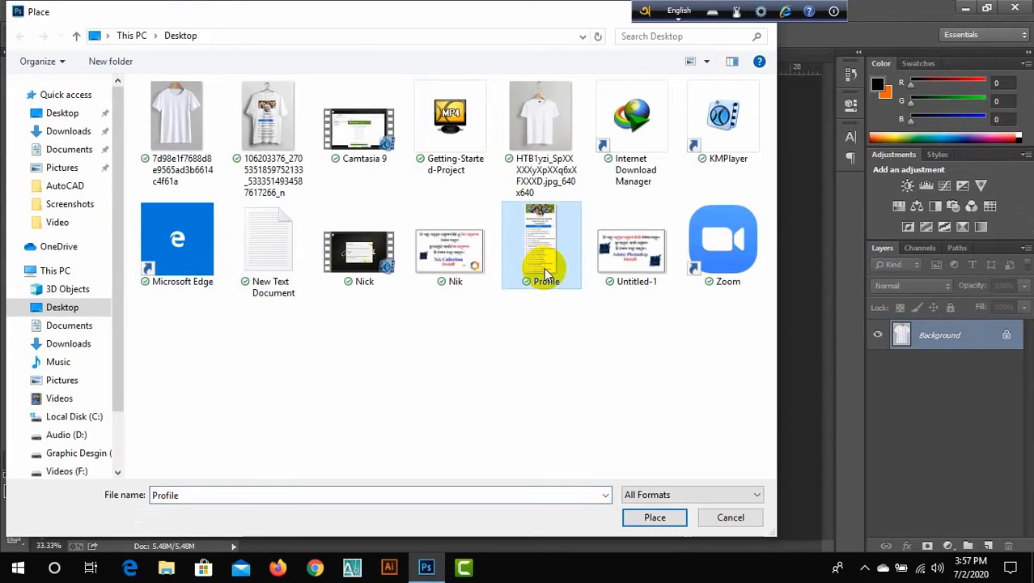
pyautogui.click(655, 518)
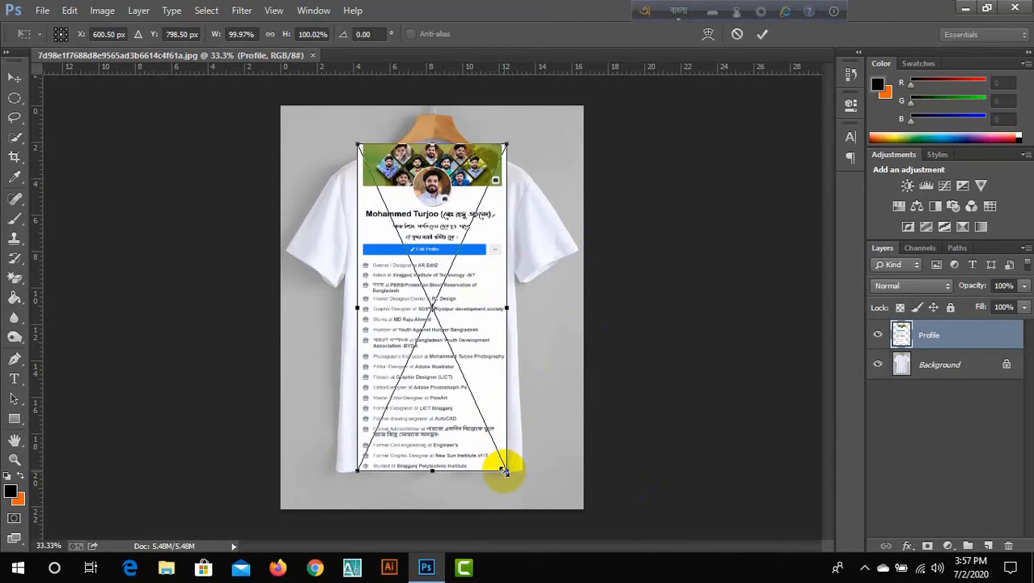
# Step: Scale the placed Profile image to about 83% and position it on the shirt front just below the collar, committing the placement
pyautogui.moveTo(503, 471); pyautogui.dragTo(490, 455)
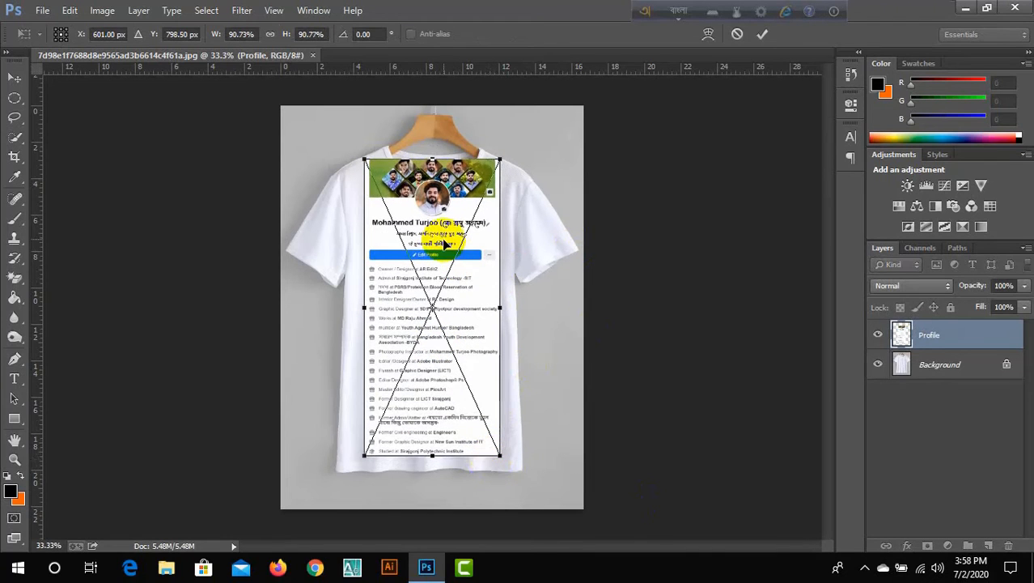
pyautogui.moveTo(443, 244); pyautogui.dragTo(443, 278)
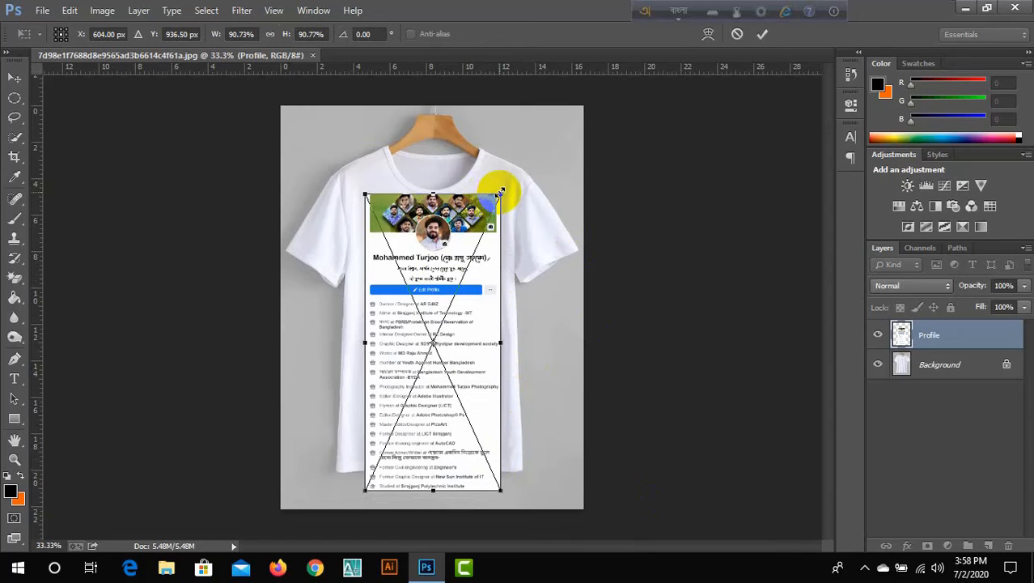
pyautogui.moveTo(501, 193); pyautogui.dragTo(493, 205)
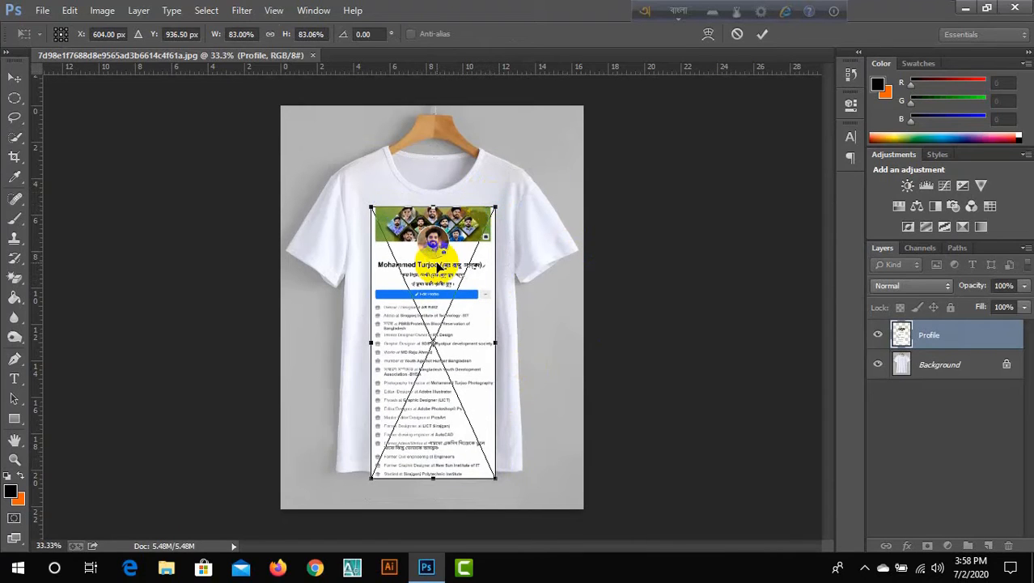
pyautogui.moveTo(437, 266); pyautogui.dragTo(436, 255)
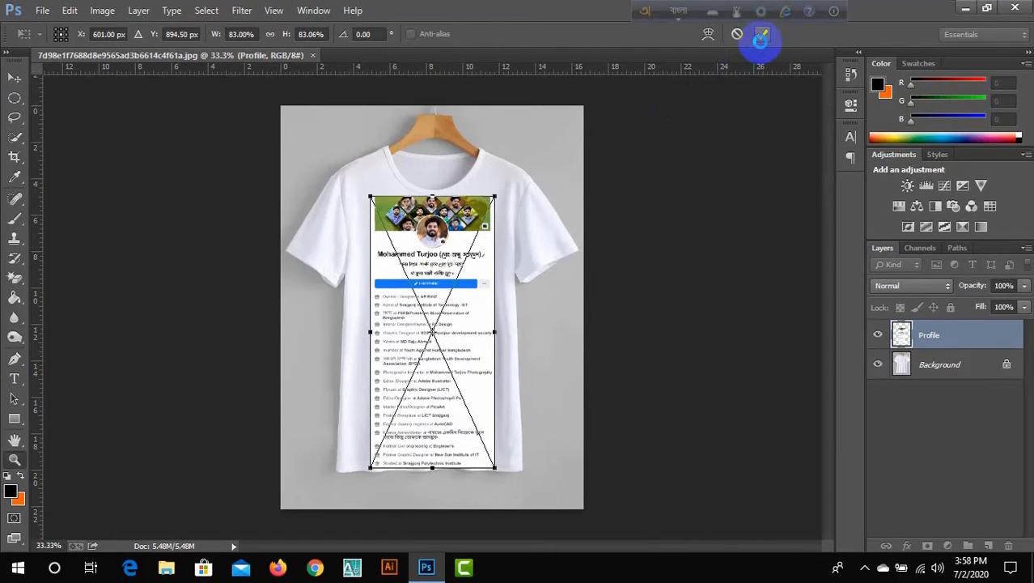
pyautogui.click(760, 34)
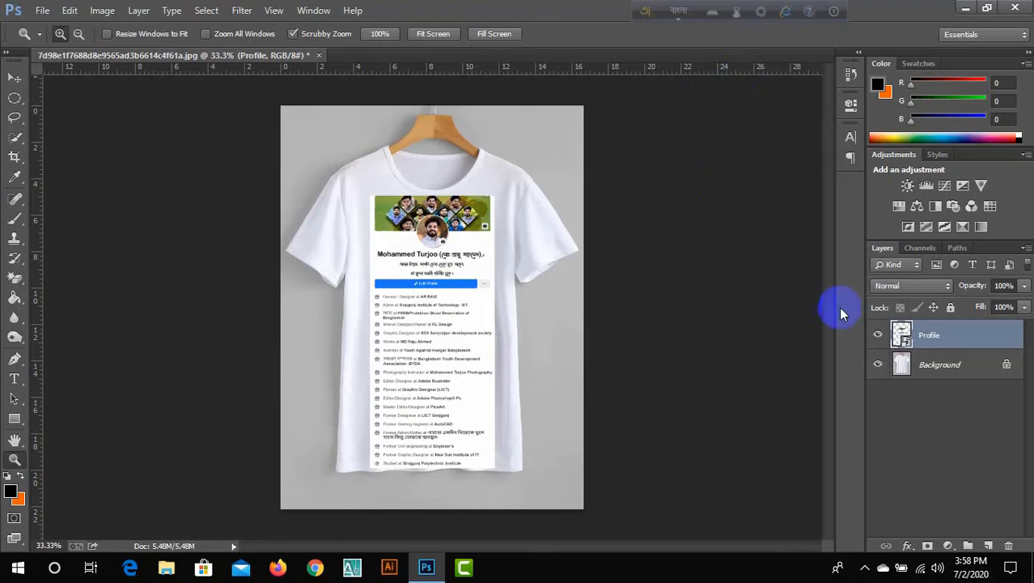
# Step: Examine how the placed Profile image sits on the shirt, close up from the collar down to the hem
pyautogui.keyDown('shift'); pyautogui.click(931, 367); pyautogui.keyUp('shift')
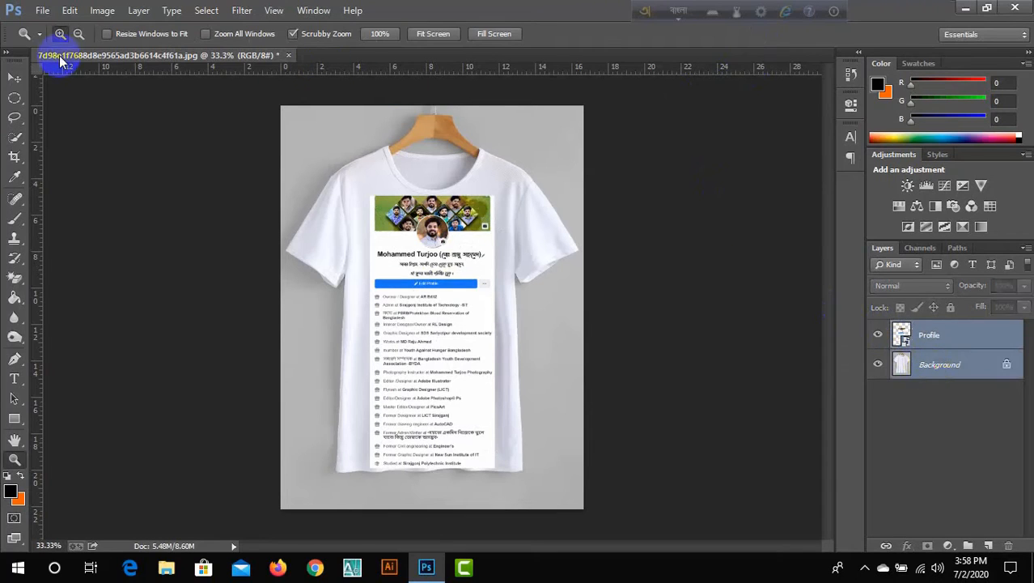
pyautogui.click(24, 77)
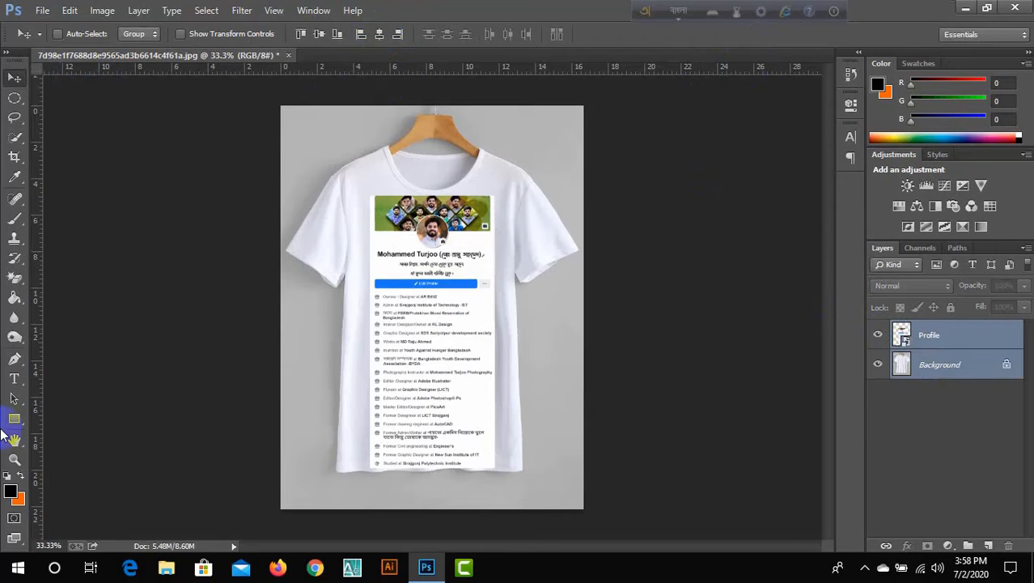
pyautogui.click(14, 461)
pyautogui.click(421, 211)
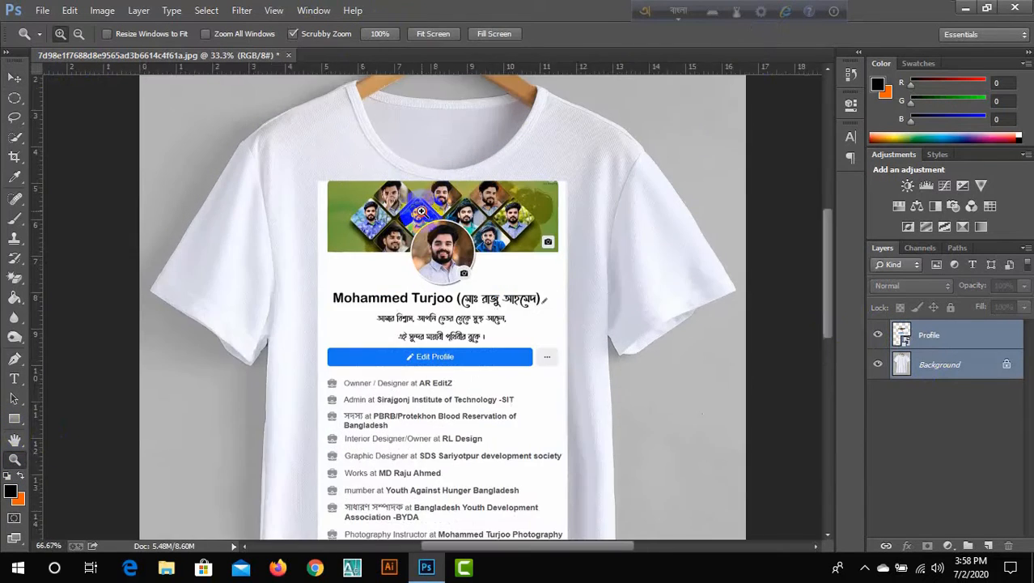
pyautogui.click(421, 211)
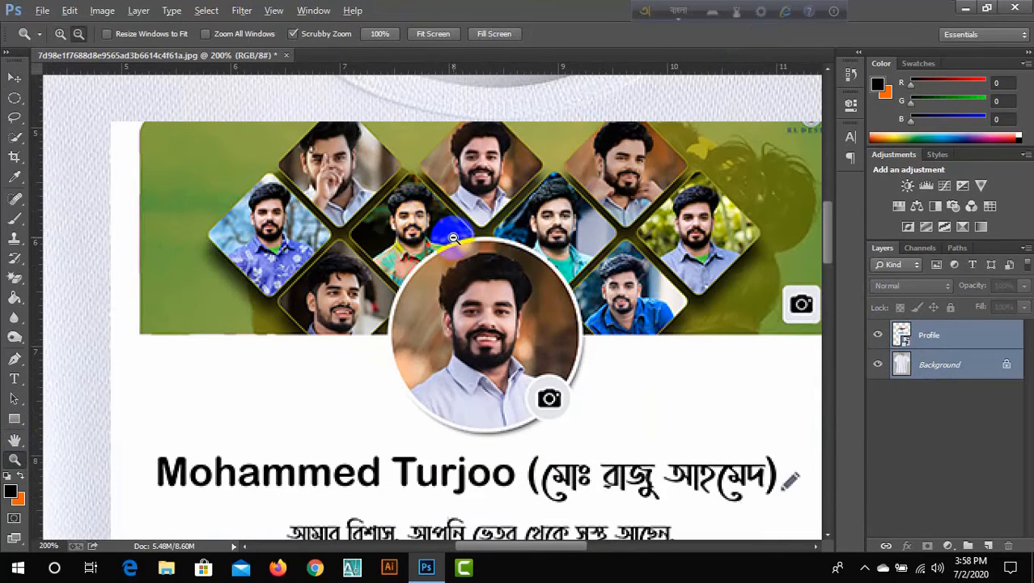
pyautogui.keyDown('alt'); pyautogui.click(453, 238); pyautogui.keyUp('alt')
pyautogui.keyDown('alt'); pyautogui.click(454, 238); pyautogui.keyUp('alt')
pyautogui.keyDown('alt'); pyautogui.click(480, 330); pyautogui.keyUp('alt')
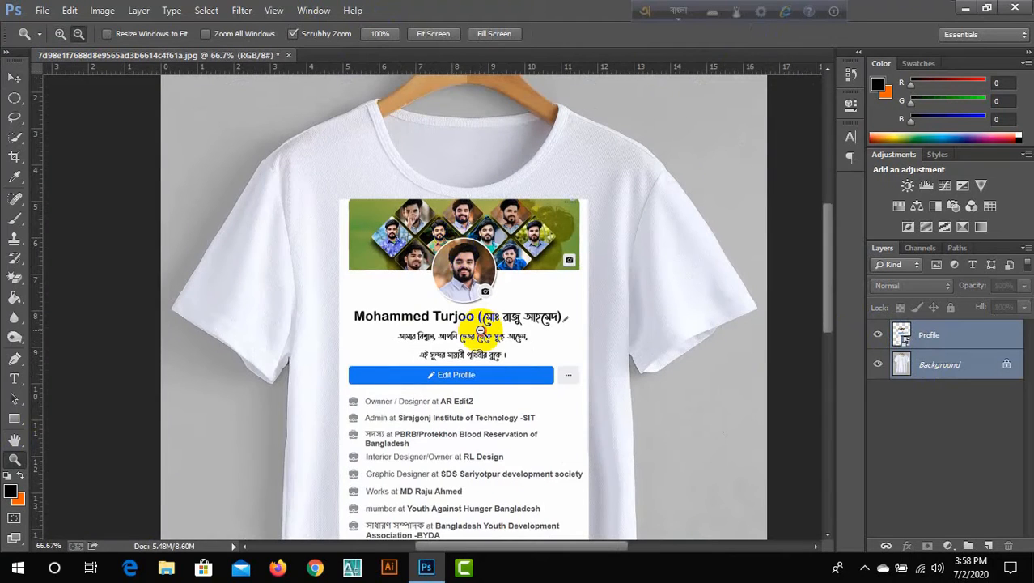
pyautogui.moveTo(828, 296); pyautogui.dragTo(843, 359)
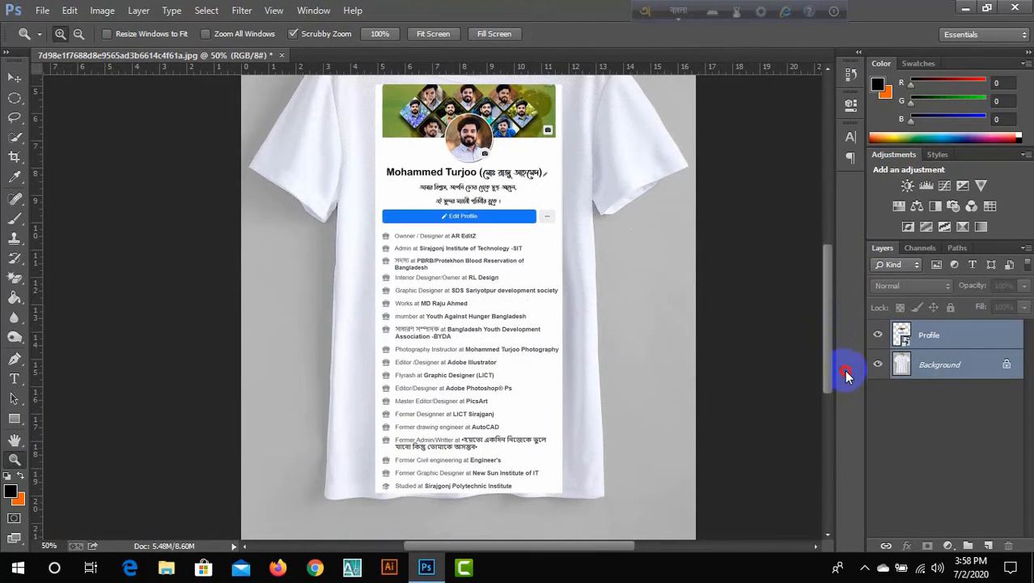
pyautogui.click(531, 503)
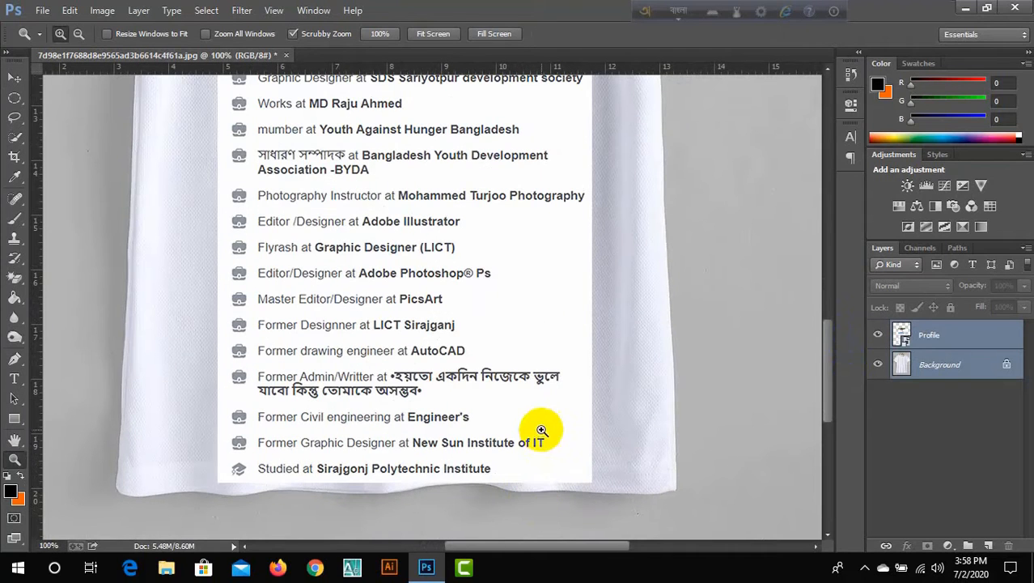
pyautogui.keyDown('alt'); pyautogui.click(542, 430); pyautogui.keyUp('alt')
pyautogui.keyDown('alt'); pyautogui.click(542, 430); pyautogui.keyUp('alt')
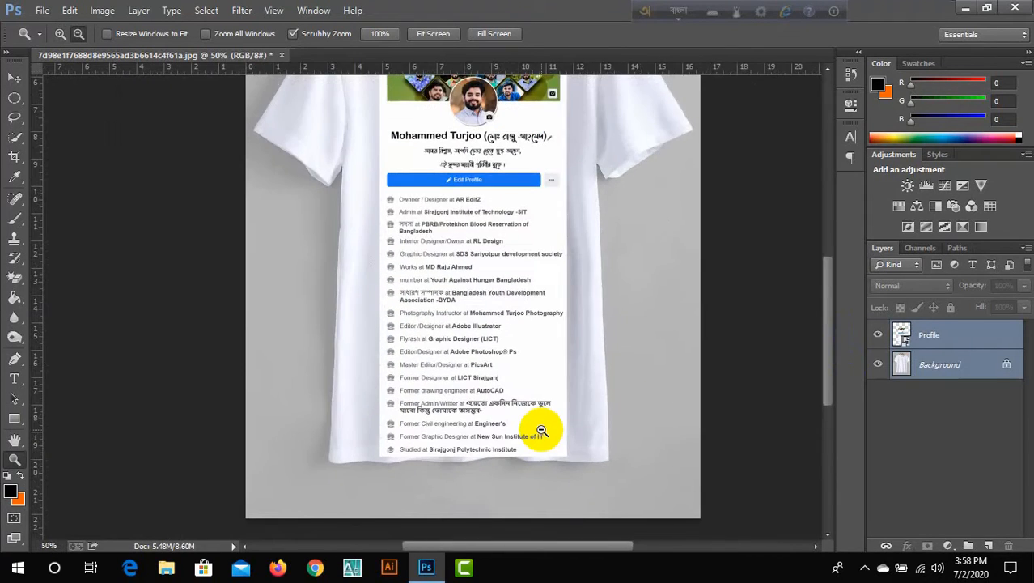
pyautogui.keyDown('alt'); pyautogui.click(542, 430); pyautogui.keyUp('alt')
# Step: Set the Profile layer's blend mode to Darker Color
pyautogui.click(927, 338)
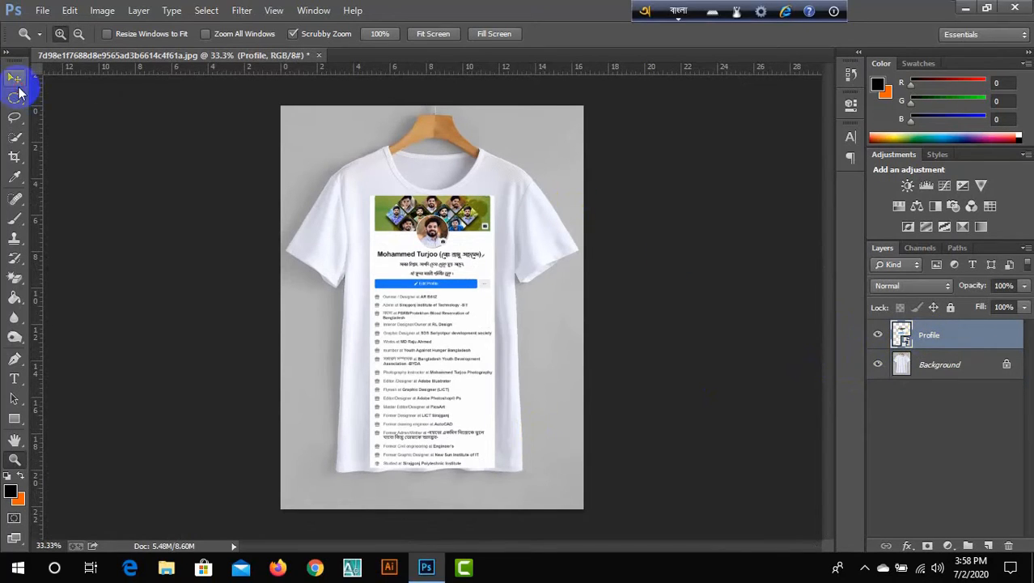
pyautogui.click(18, 87)
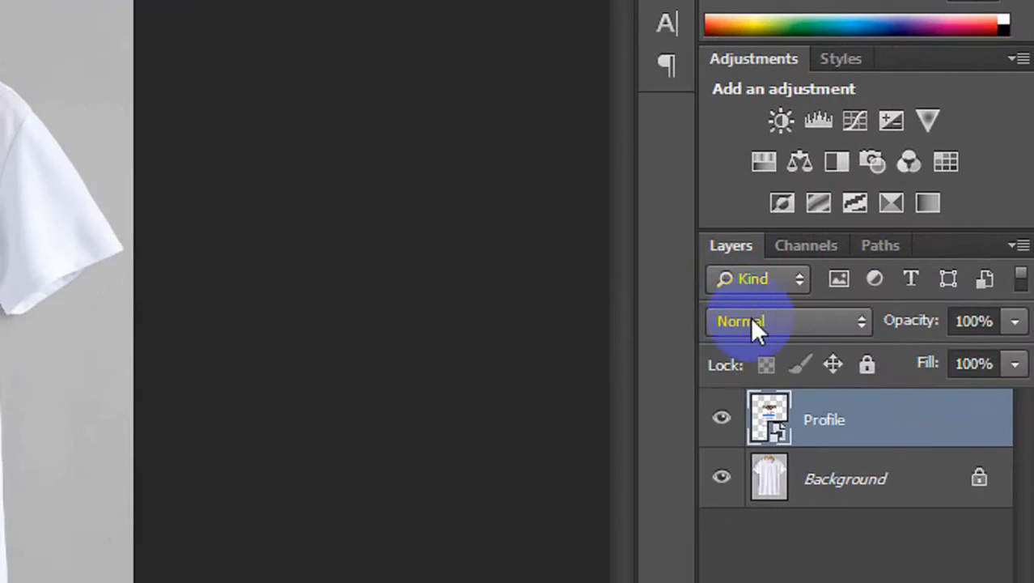
pyautogui.click(895, 286)
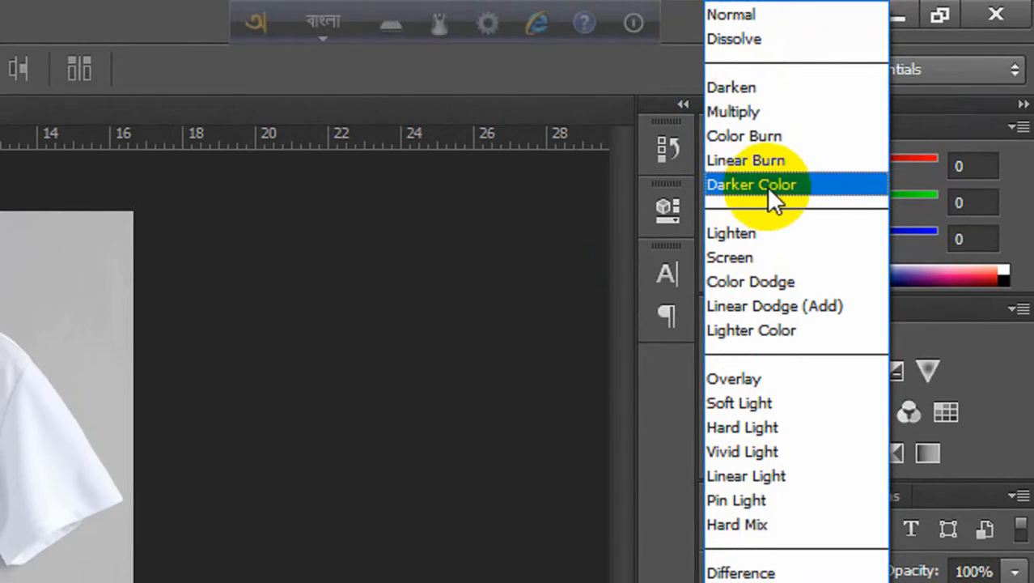
pyautogui.click(816, 187)
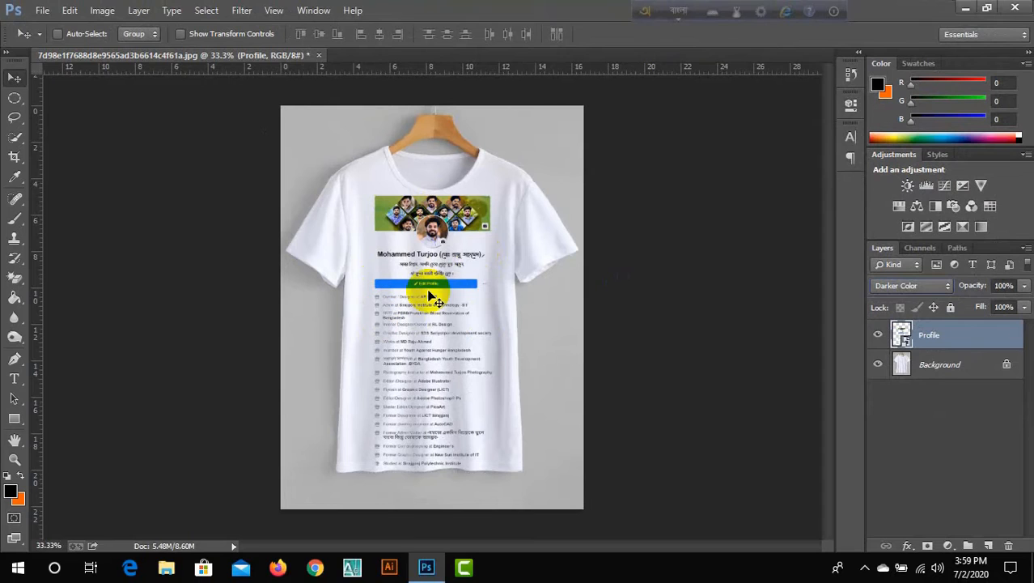
# Step: Switch the Profile layer's blend mode to Normal for comparison, and restore Darker Color
pyautogui.scroll(3, 435, 299)
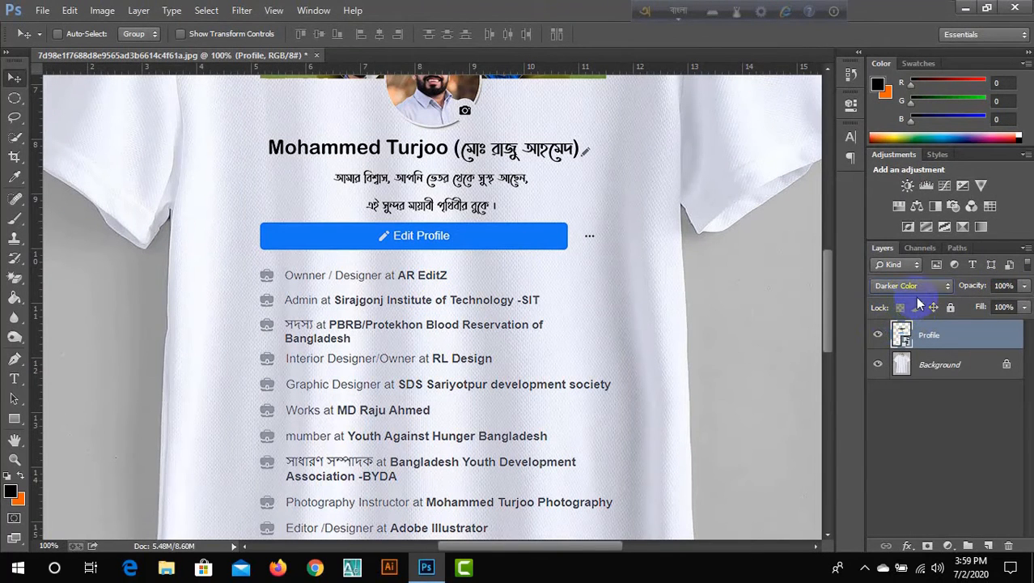
pyautogui.moveTo(828, 337); pyautogui.dragTo(832, 296)
pyautogui.click(901, 285)
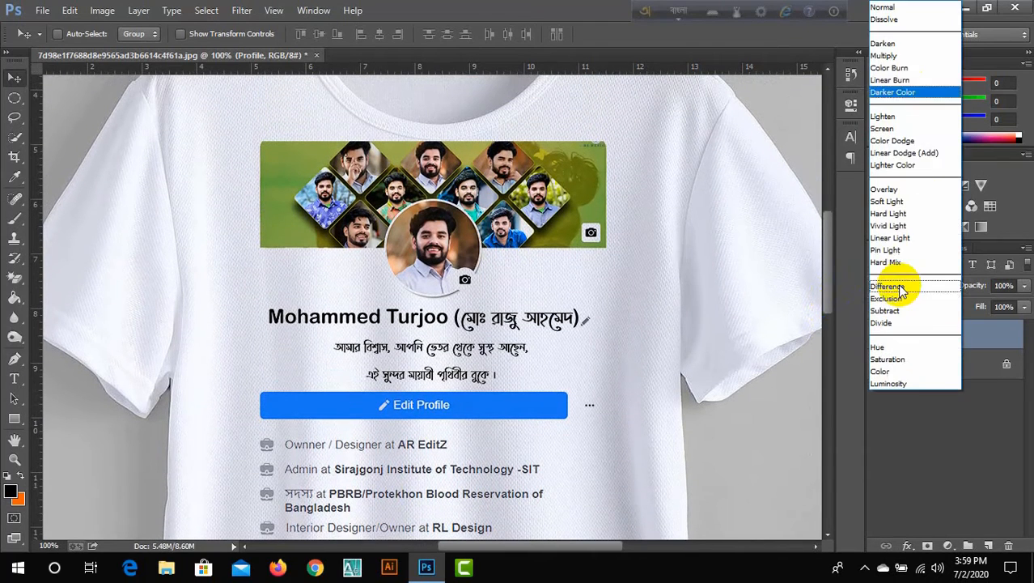
pyautogui.click(922, 16)
pyautogui.click(907, 285)
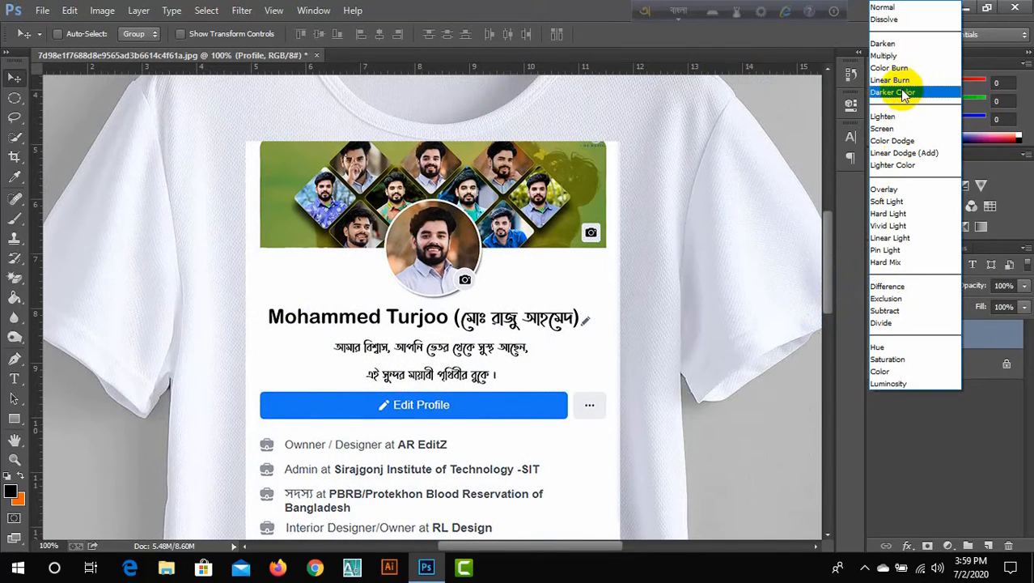
pyautogui.click(904, 94)
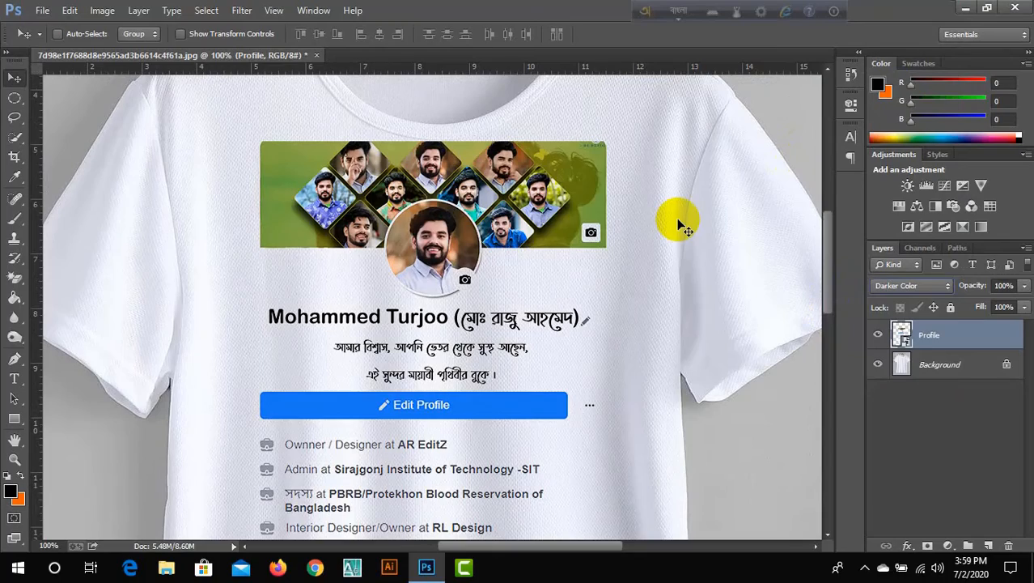
# Step: Inspect the blended print on the whole shirt and up close
pyautogui.hotkey('ctrl', '-')
pyautogui.hotkey('ctrl', '-')
pyautogui.hotkey('ctrl', '-')
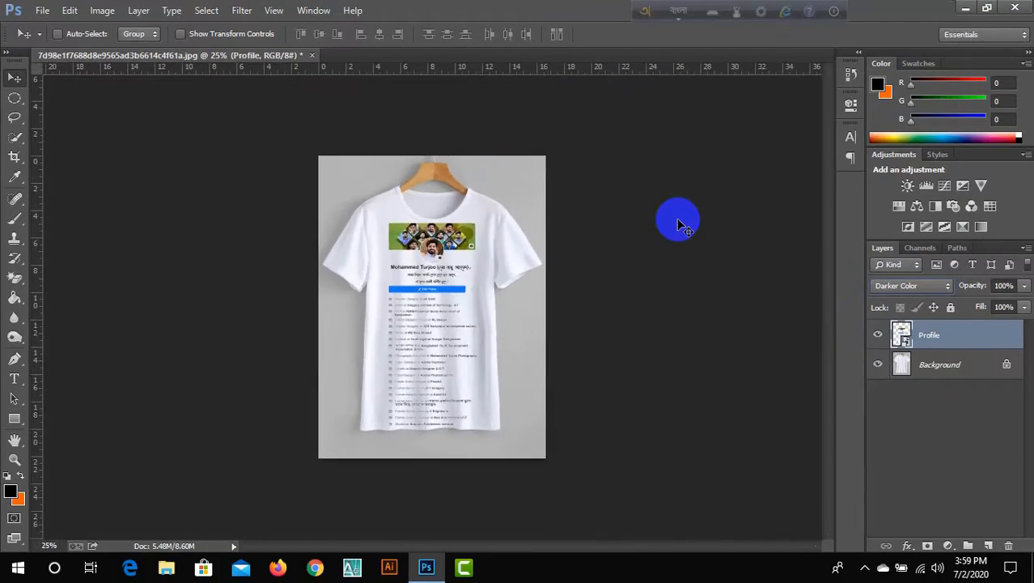
pyautogui.hotkey('ctrl', '+')
pyautogui.hotkey('ctrl', '+')
pyautogui.hotkey('ctrl', '+')
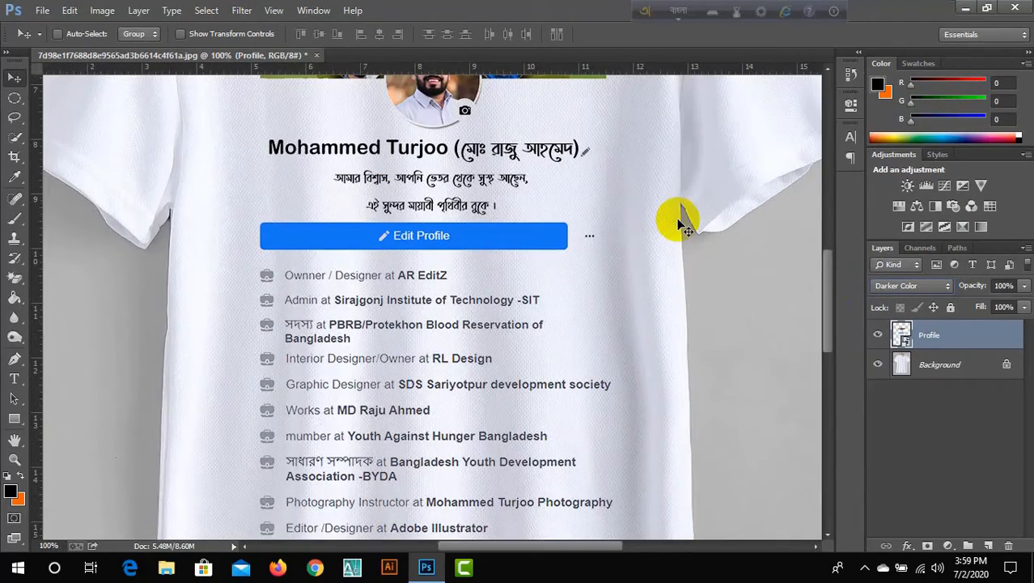
# Step: Flatten the image so the blended Profile layer is merged into the Background
pyautogui.hotkey('ctrl', '+')
pyautogui.hotkey('ctrl', '+')
pyautogui.hotkey('ctrl', '-')
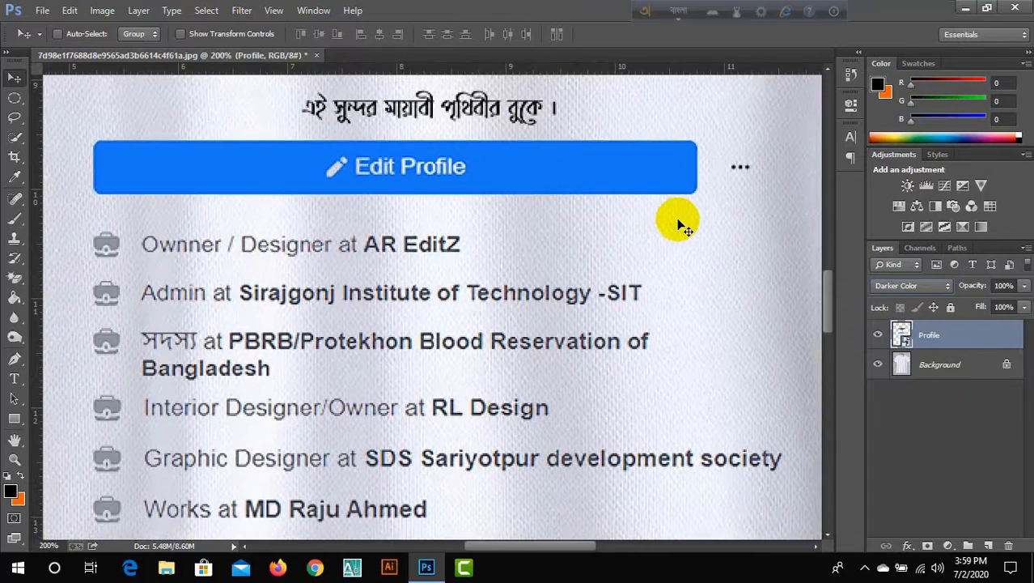
pyautogui.hotkey('ctrl', '-')
pyautogui.hotkey('ctrl', '-')
pyautogui.hotkey('ctrl', '-')
pyautogui.hotkey('ctrl', '-')
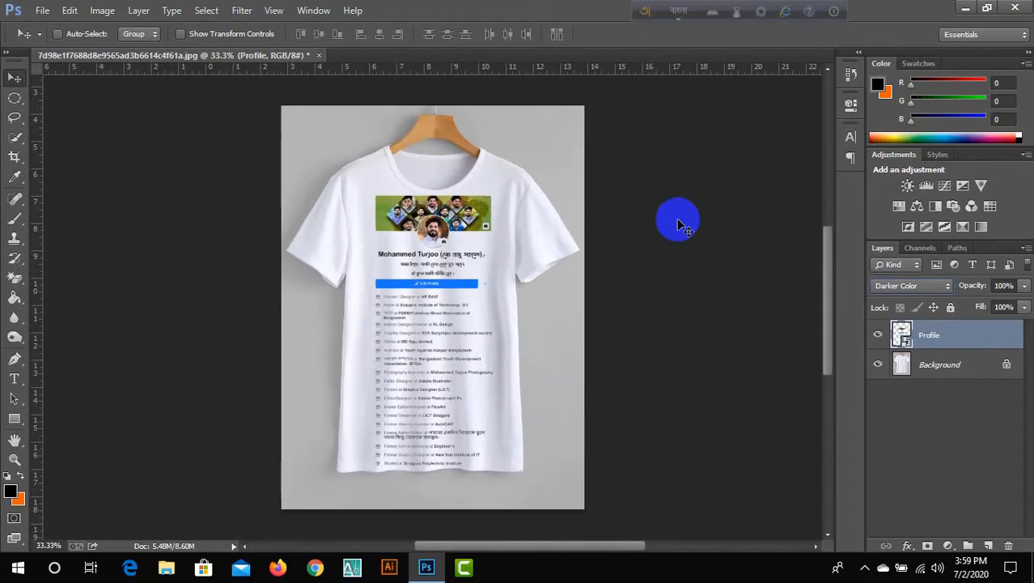
pyautogui.rightClick(965, 341)
pyautogui.click(807, 450)
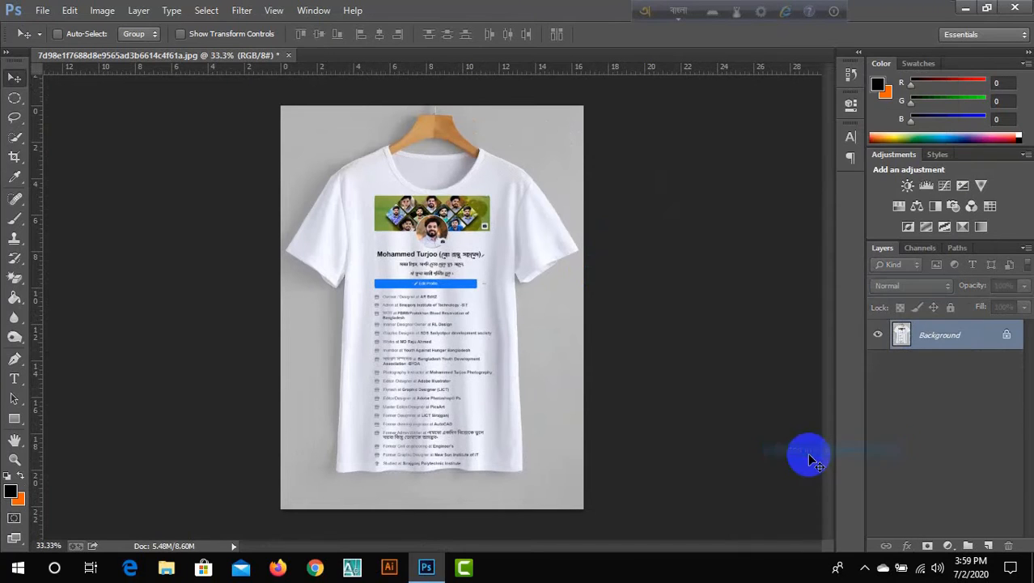
# Step: Resample the flattened mockup to a resolution of 300 pixels/inch, keeping automatic resampling
pyautogui.click(91, 13)
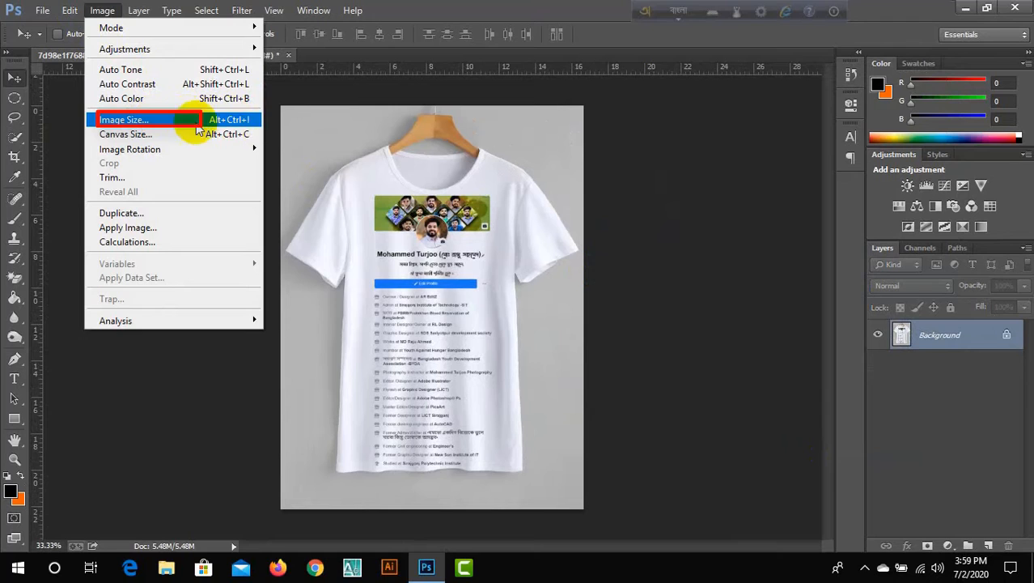
pyautogui.click(232, 121)
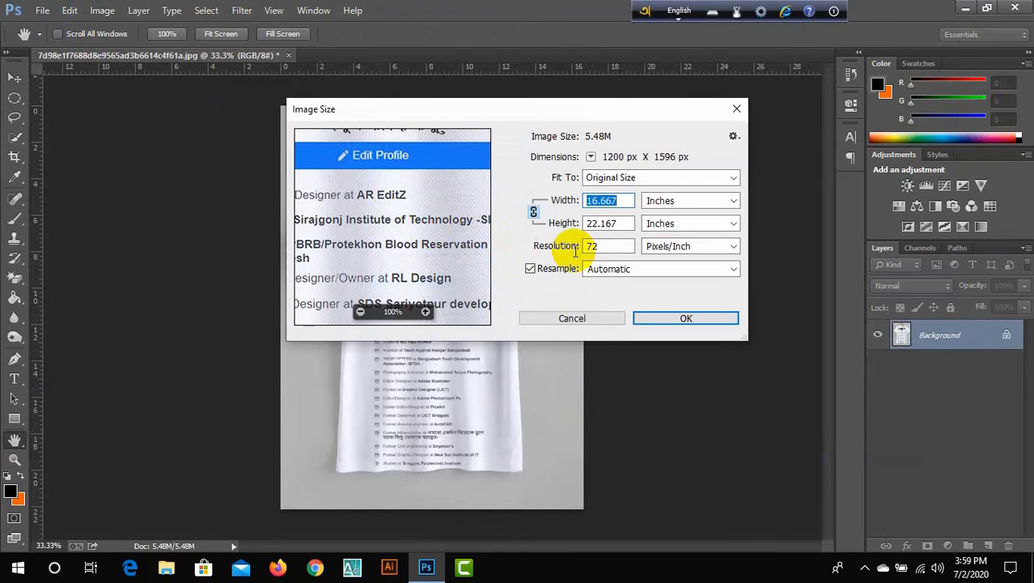
pyautogui.doubleClick(587, 246)
pyautogui.write('300')
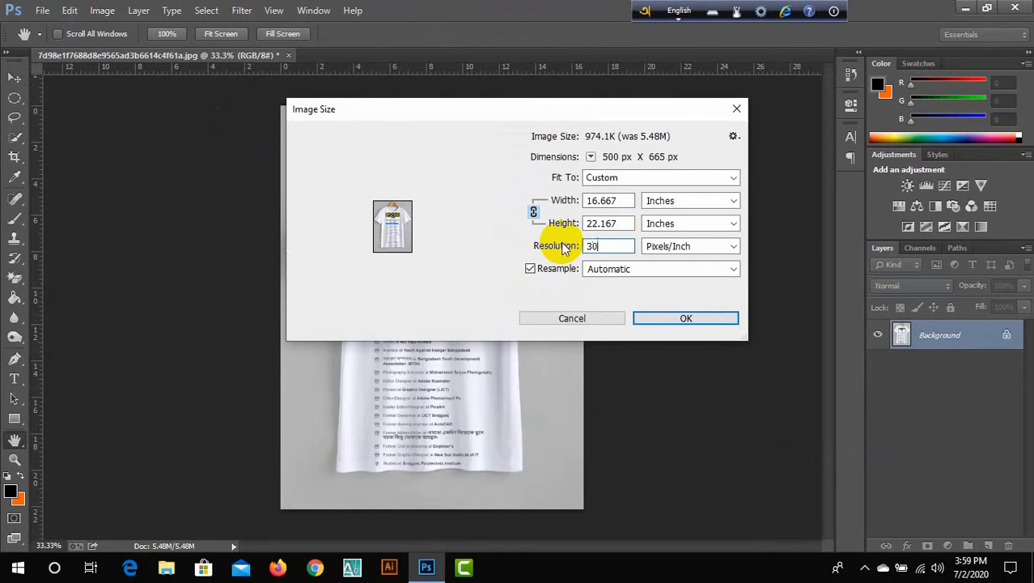
pyautogui.click(703, 317)
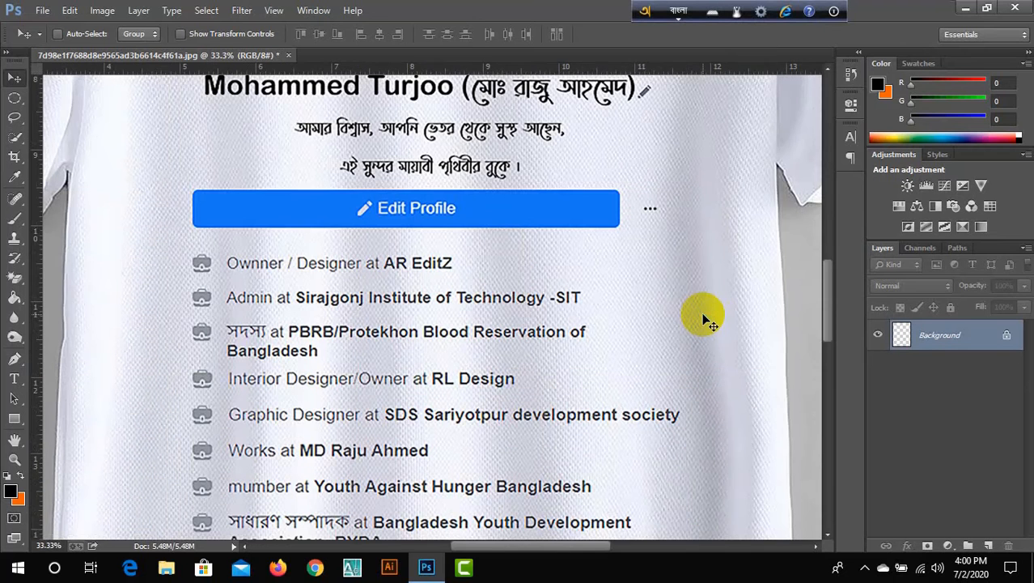
# Step: Inspect the resampled mockup up close around the collar and cover photo, and as a whole shirt
pyautogui.moveTo(831, 316); pyautogui.dragTo(833, 258)
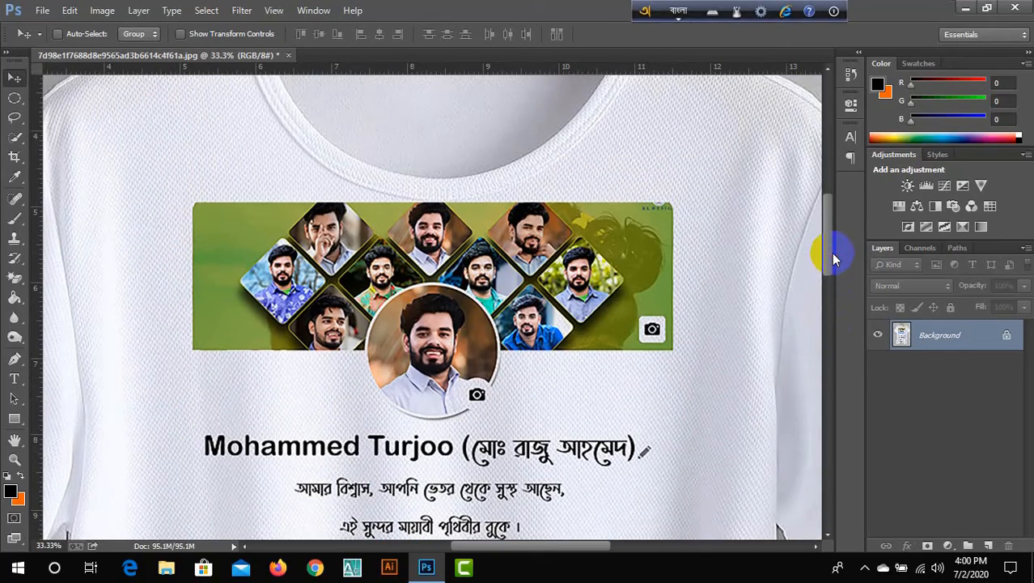
pyautogui.hotkey('ctrl', '-')
pyautogui.hotkey('ctrl', '-')
pyautogui.hotkey('ctrl', '-')
pyautogui.hotkey('ctrl', '-')
pyautogui.hotkey('ctrl', '-')
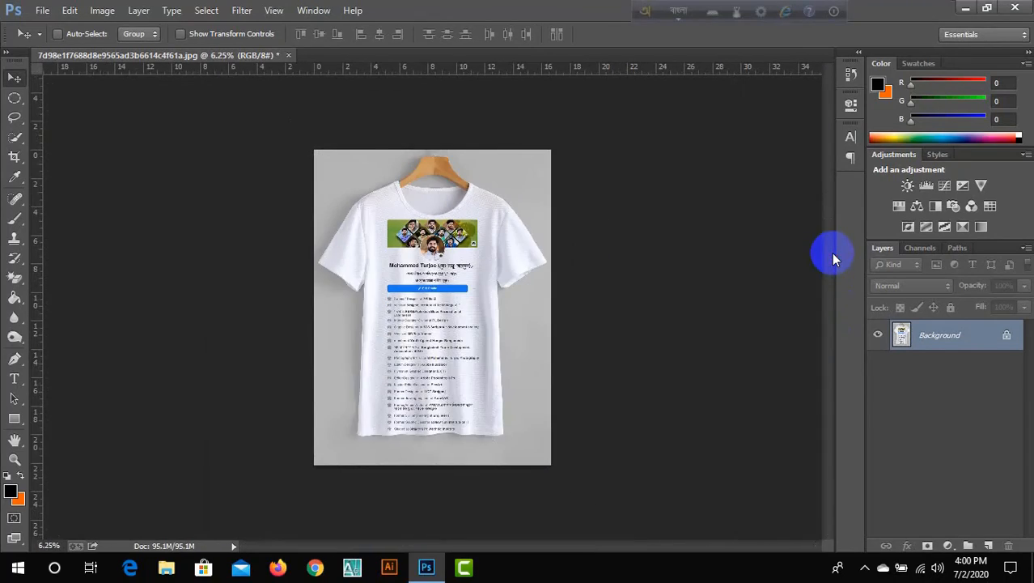